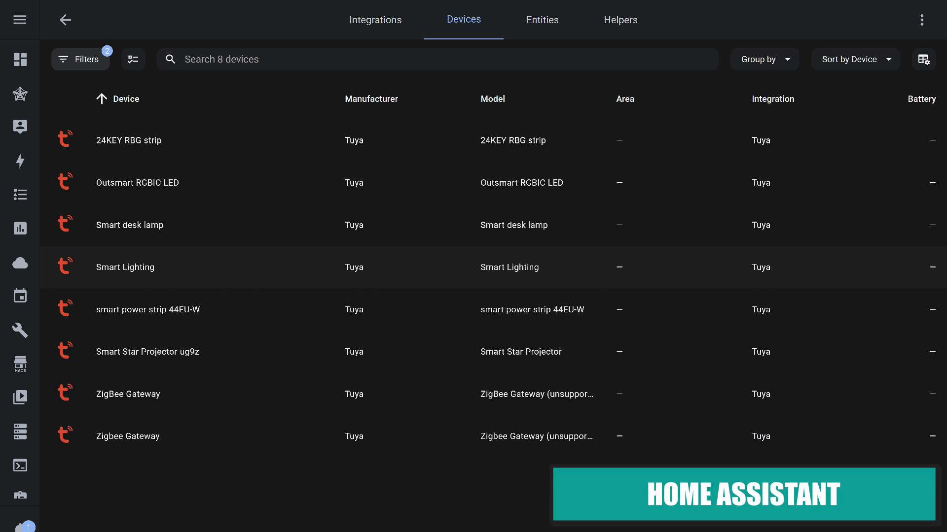
Switch the Smart Lighting light into colour mode from its device page
left_click(126, 268)
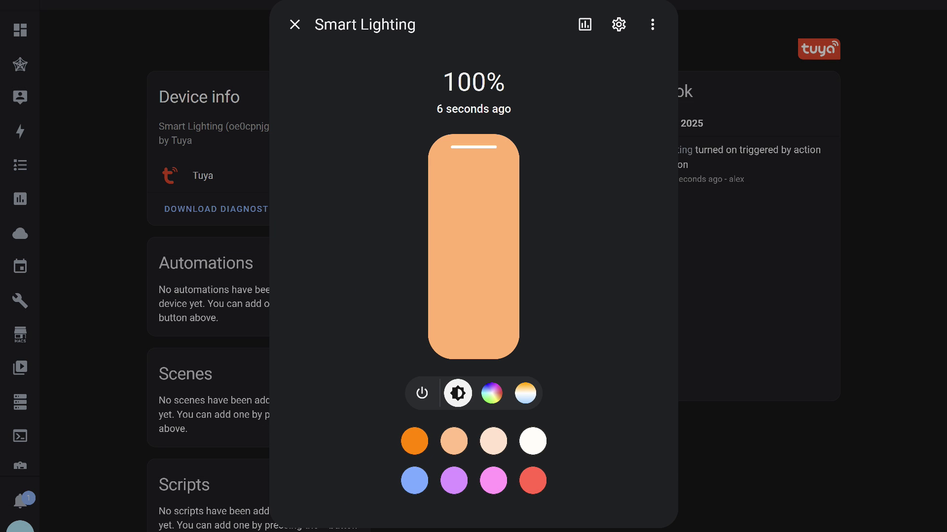
left_click(491, 392)
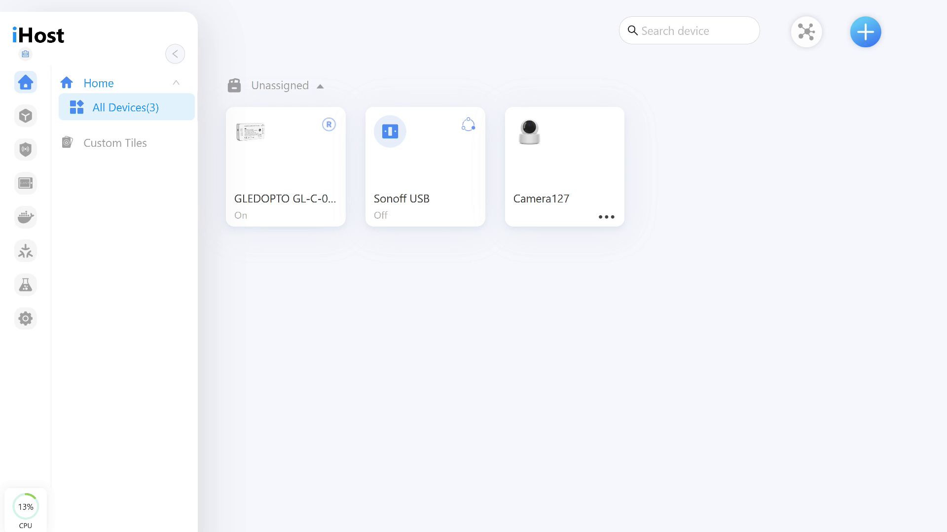
Bring up the GLEDOPTO GL-C-008P controller's controls in iHost
left_click(286, 163)
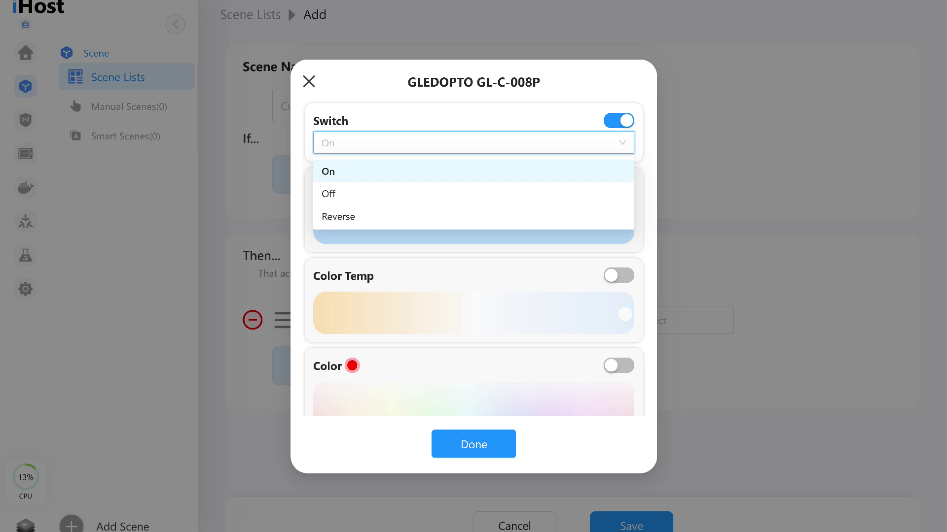
Scroll the iHost action dialog, then bring up the GL-C-008P light's controls
scroll(473, 247, "down", 2)
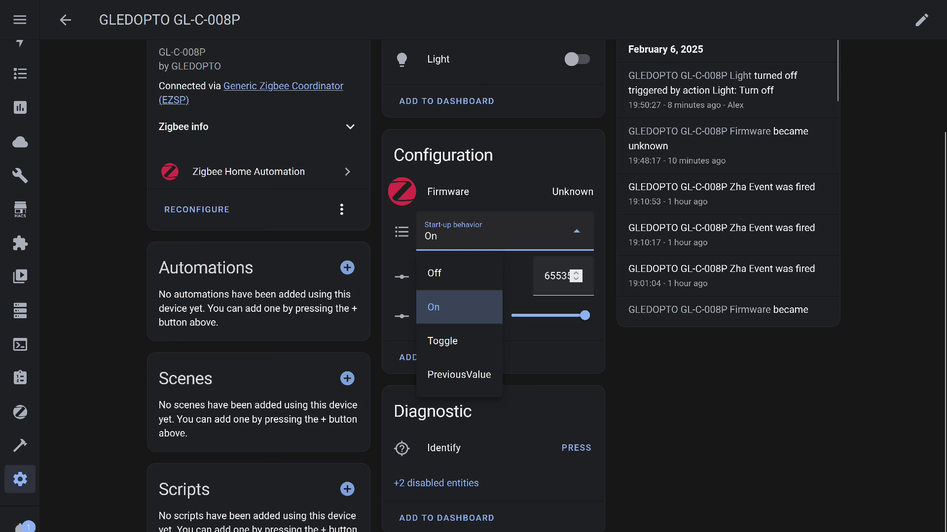
left_click(437, 59)
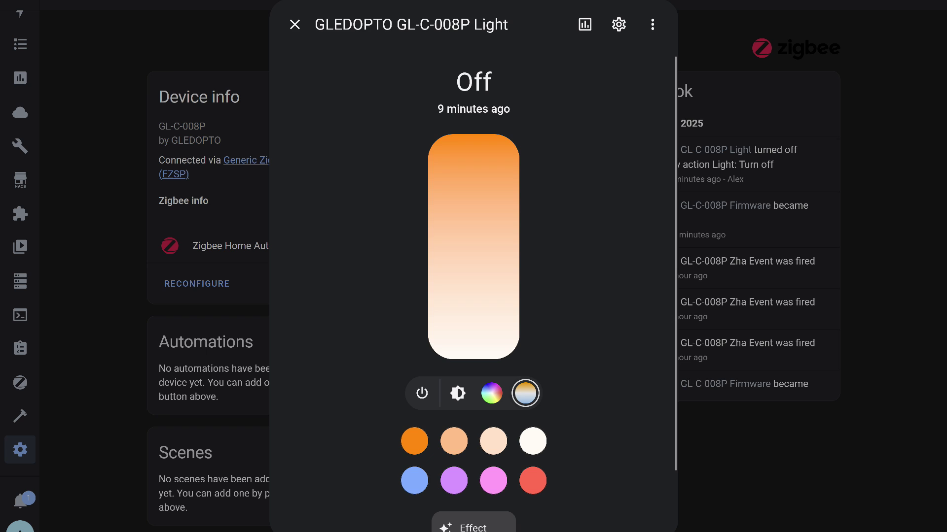
View the GL-C-008P light's effect list and switch it to colour mode
left_click(473, 526)
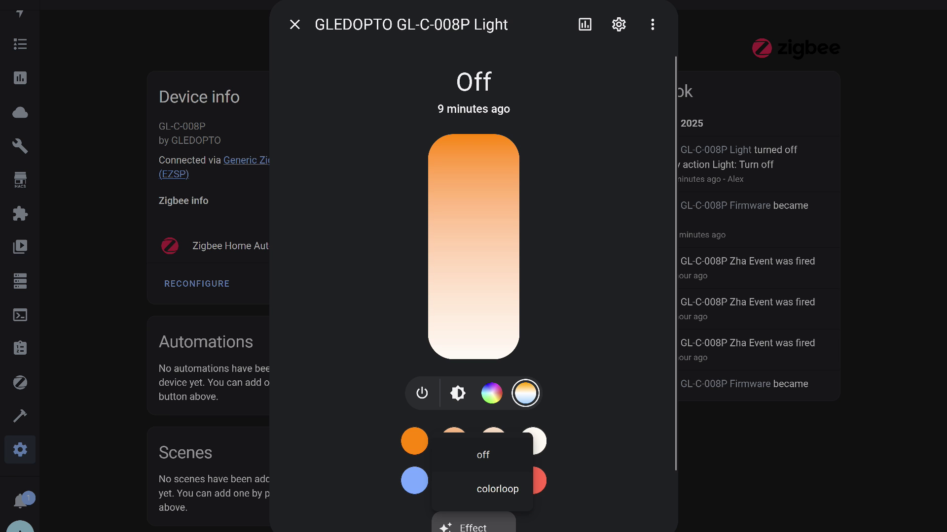
left_click(491, 393)
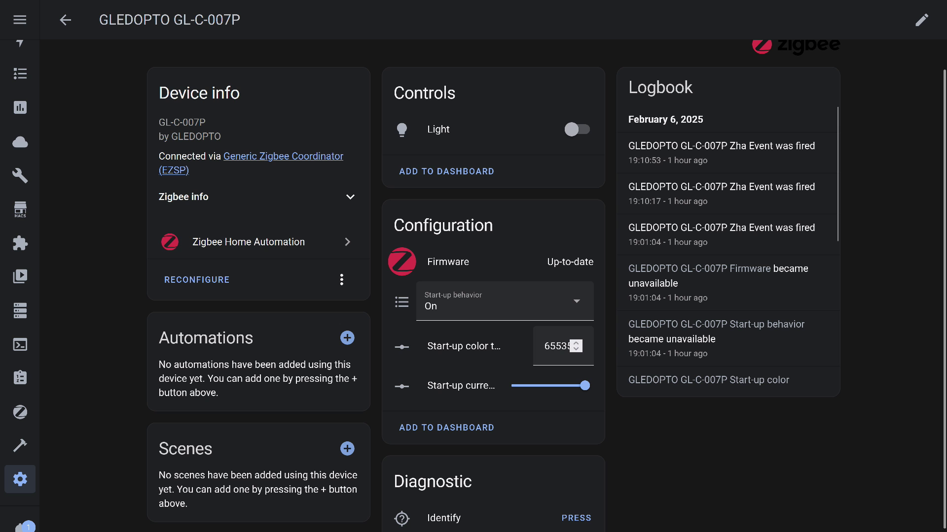
Switch the GL-C-007P light to colour temperature mode
left_click(438, 130)
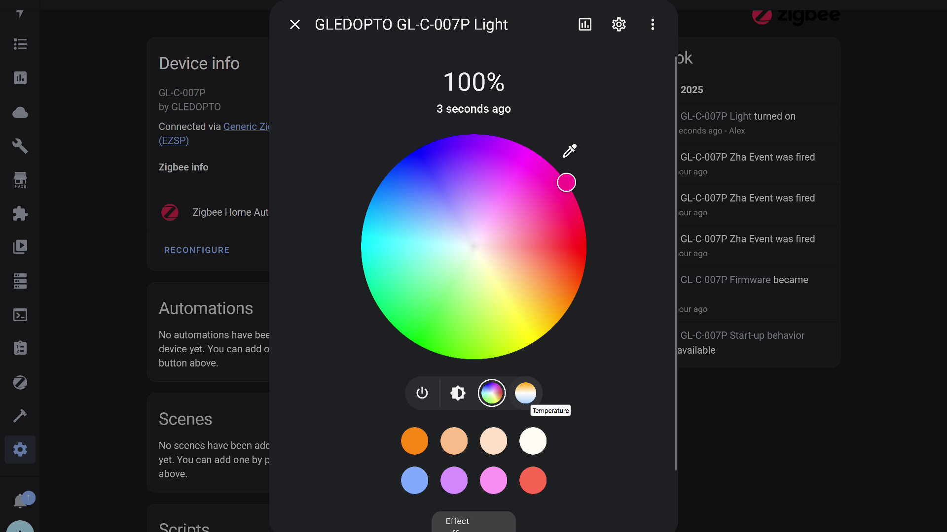
left_click(526, 393)
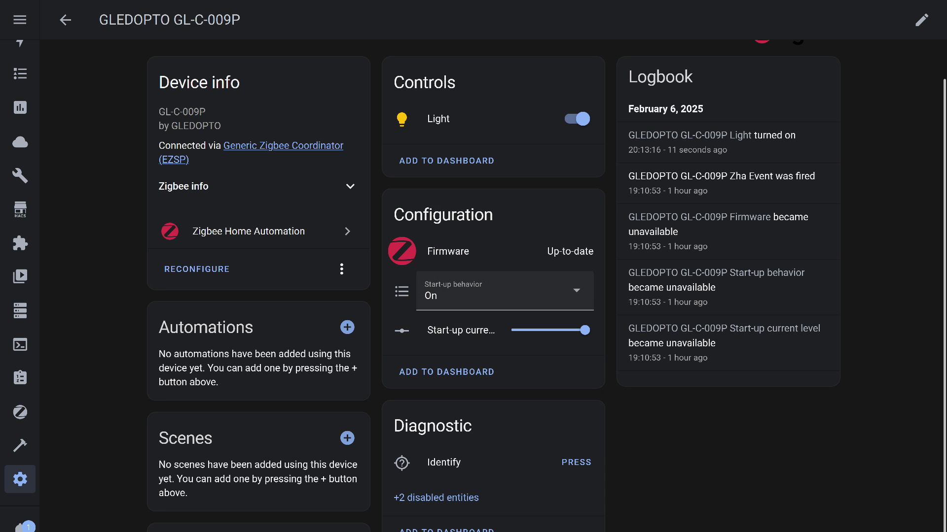
Bring up the GL-C-009P light's controls in Home Assistant
left_click(438, 119)
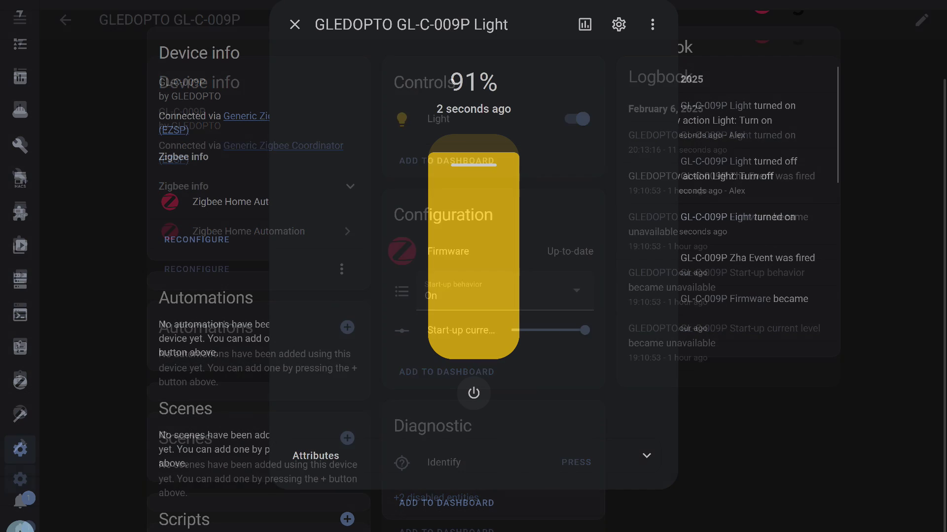